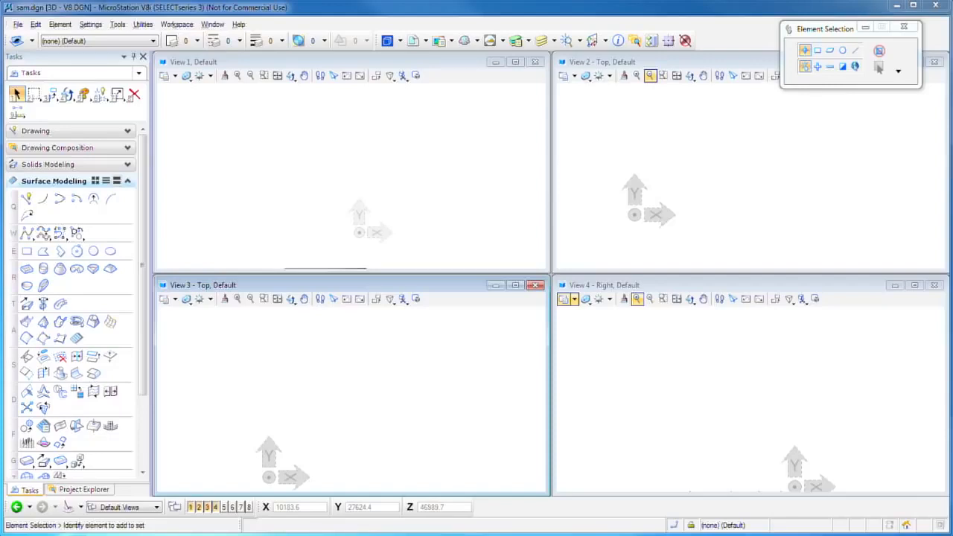
# Create a new MicroStation DGN file named bob in the dgn folder, based on the Seed seed file
pyautogui.click(18, 25)
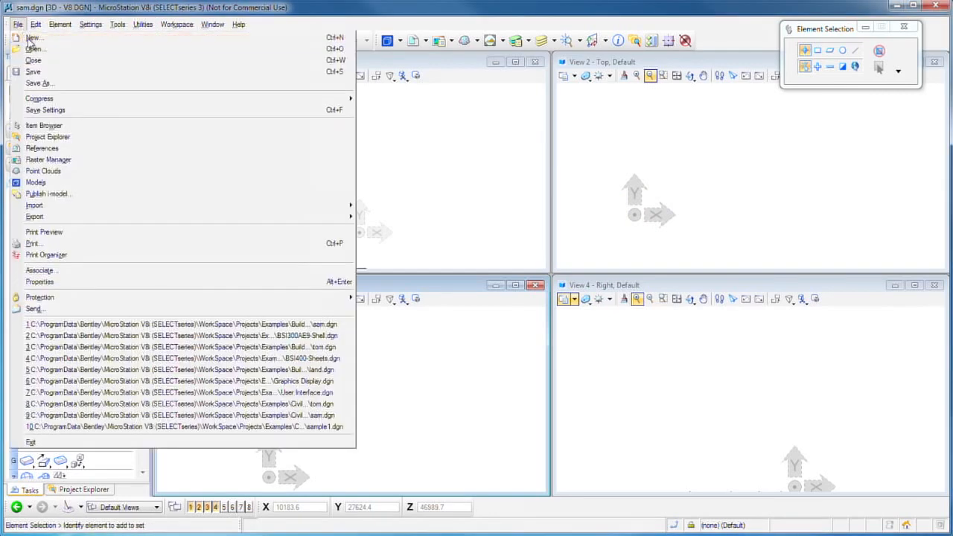
pyautogui.click(32, 37)
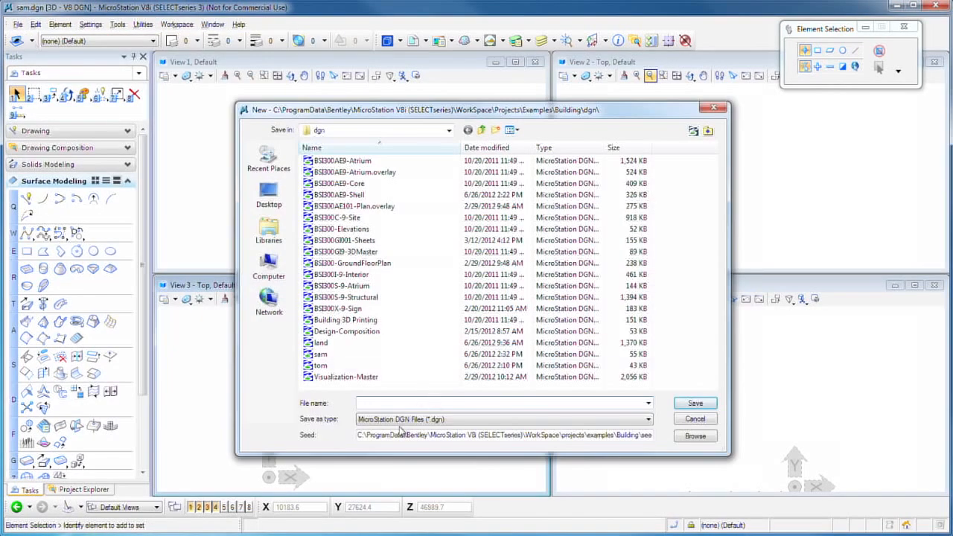
pyautogui.click(694, 436)
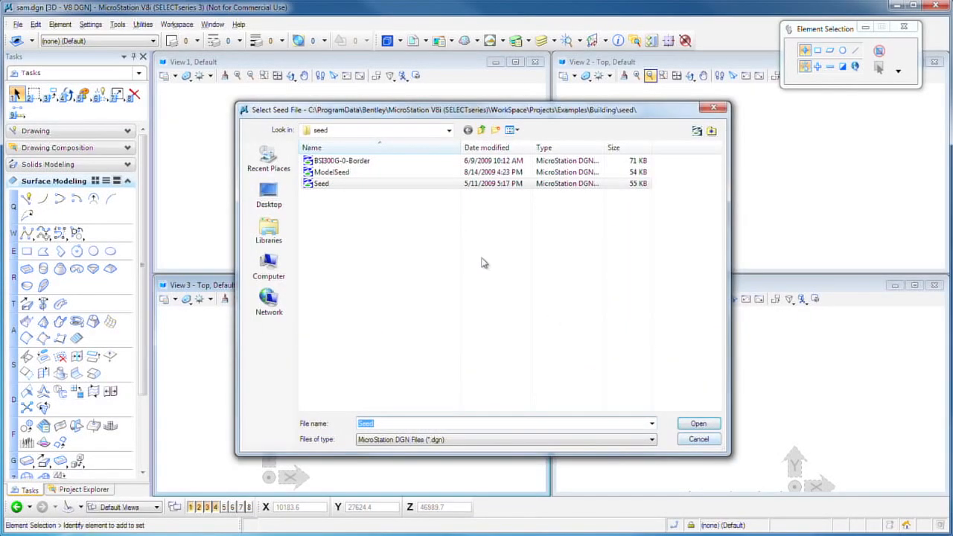
pyautogui.click(328, 172)
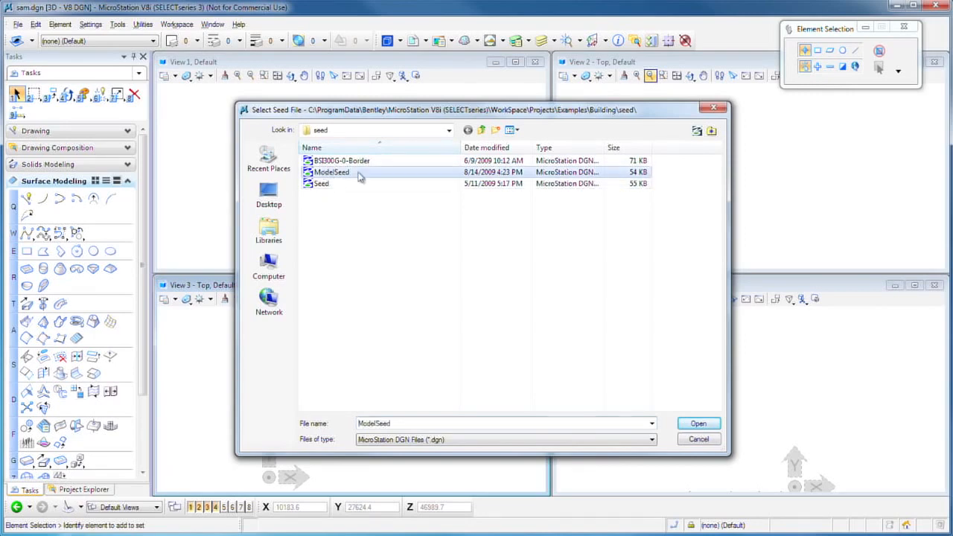
pyautogui.click(322, 184)
pyautogui.click(699, 424)
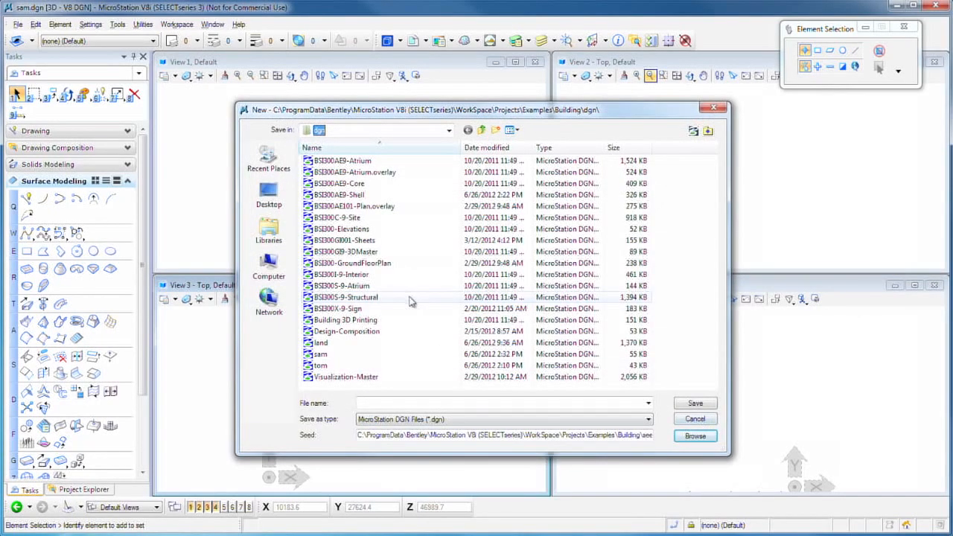
pyautogui.click(413, 404)
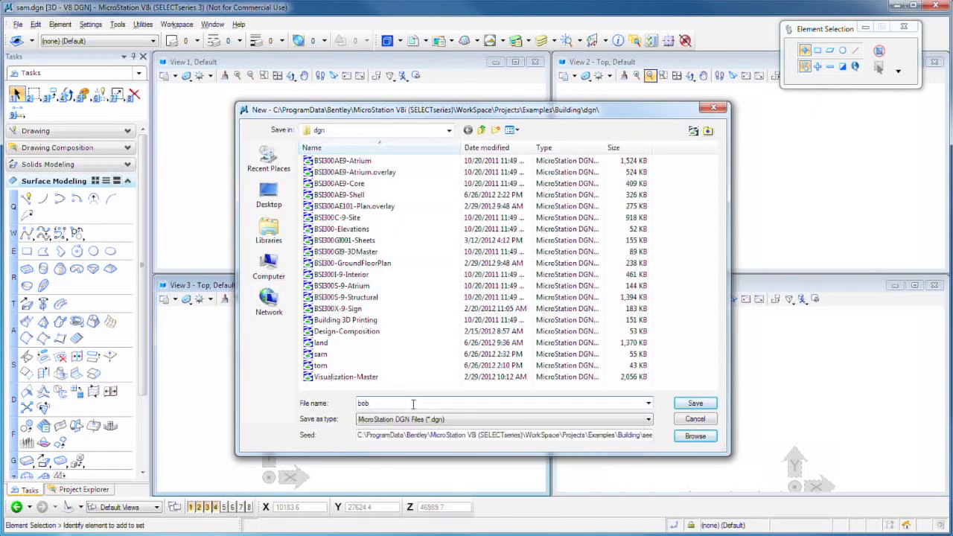
pyautogui.click(696, 404)
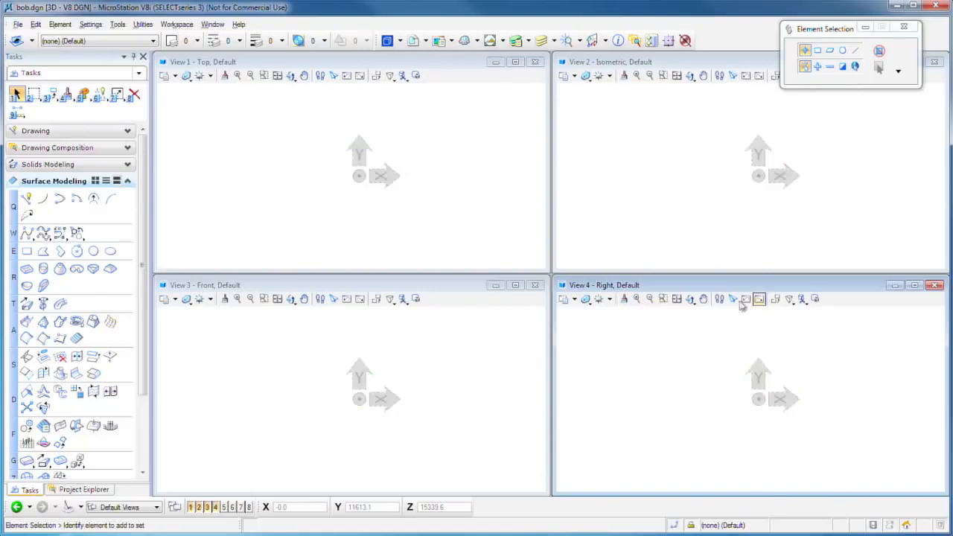
# Review the Black Background -> White setting in the View Options preferences and accept the preferences
pyautogui.click(237, 75)
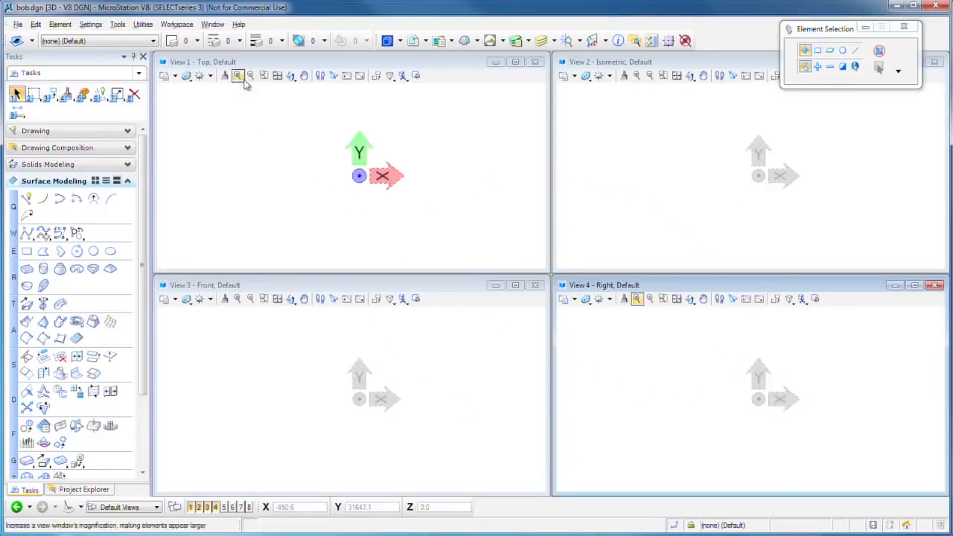
pyautogui.click(178, 25)
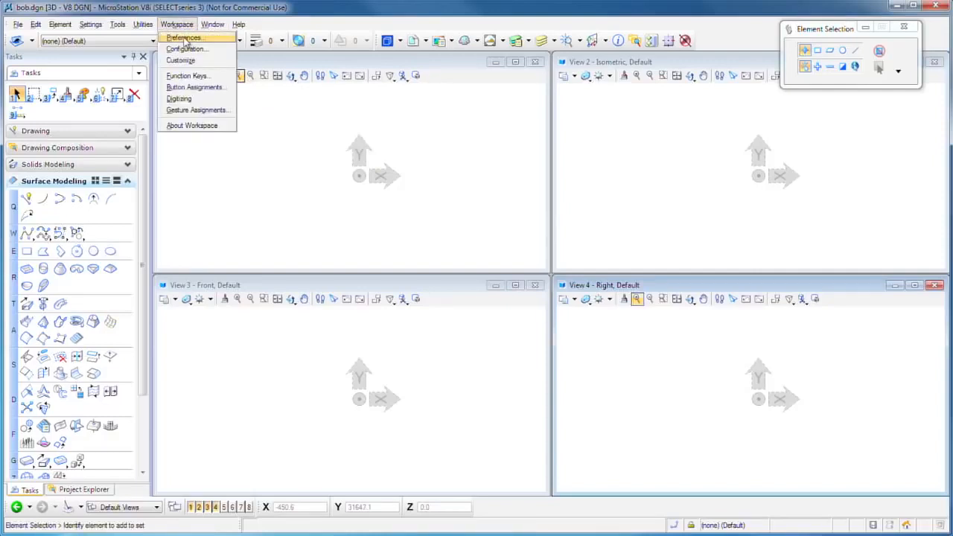
pyautogui.click(183, 38)
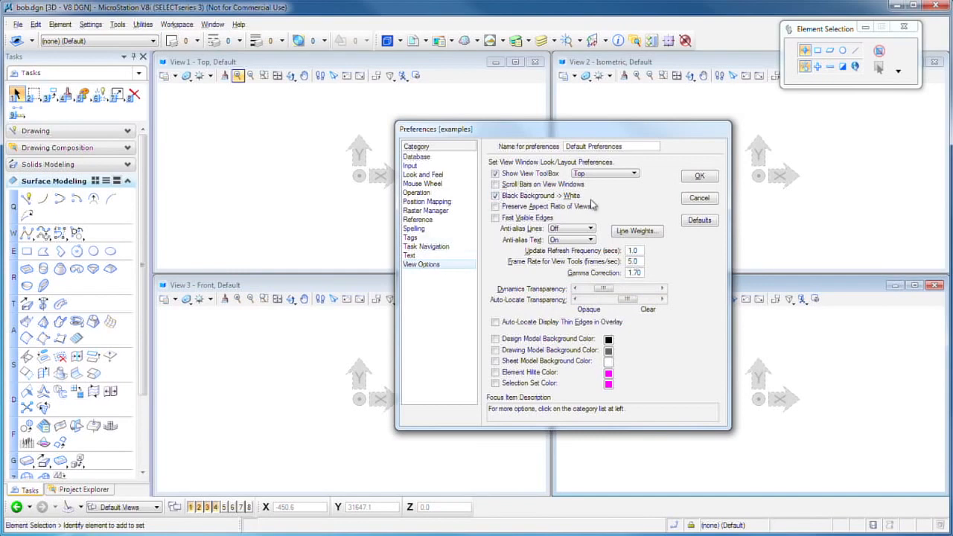
pyautogui.click(699, 177)
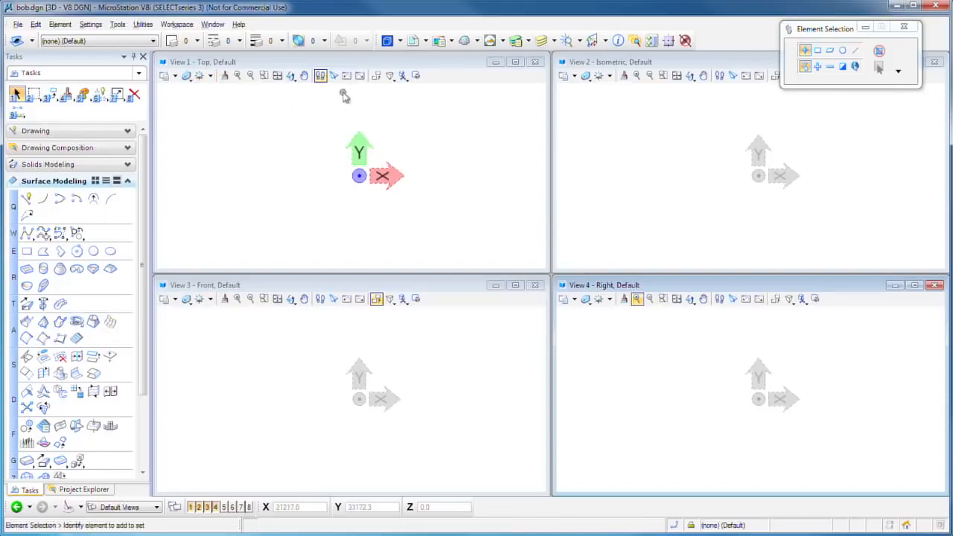
# Set View 1 to the Top orientation and View 2 to the Isometric orientation
pyautogui.click(293, 80)
pyautogui.click(307, 104)
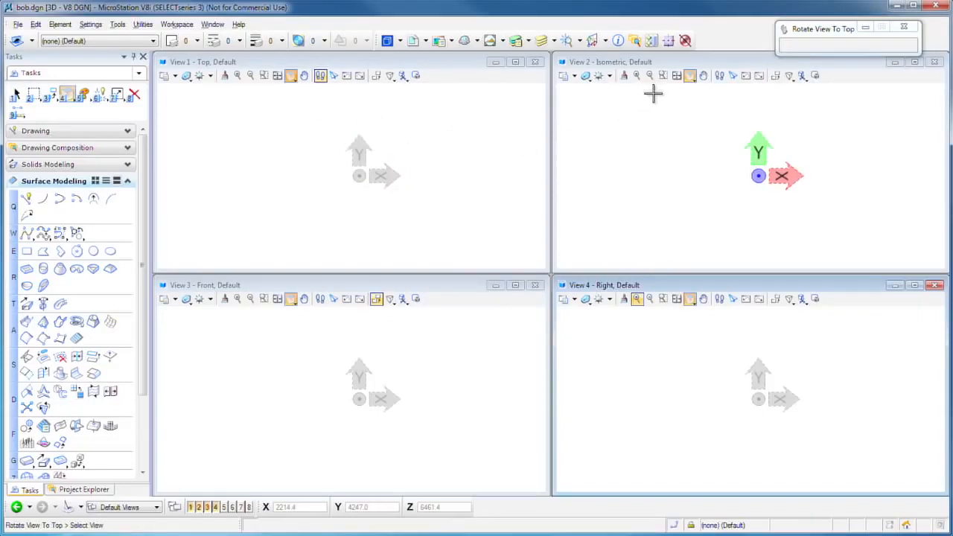
pyautogui.click(691, 76)
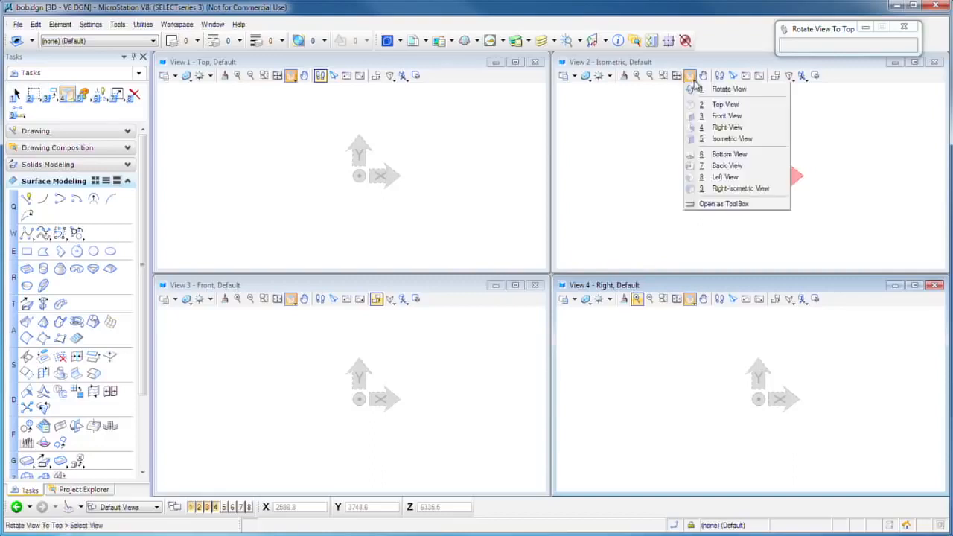
pyautogui.click(716, 140)
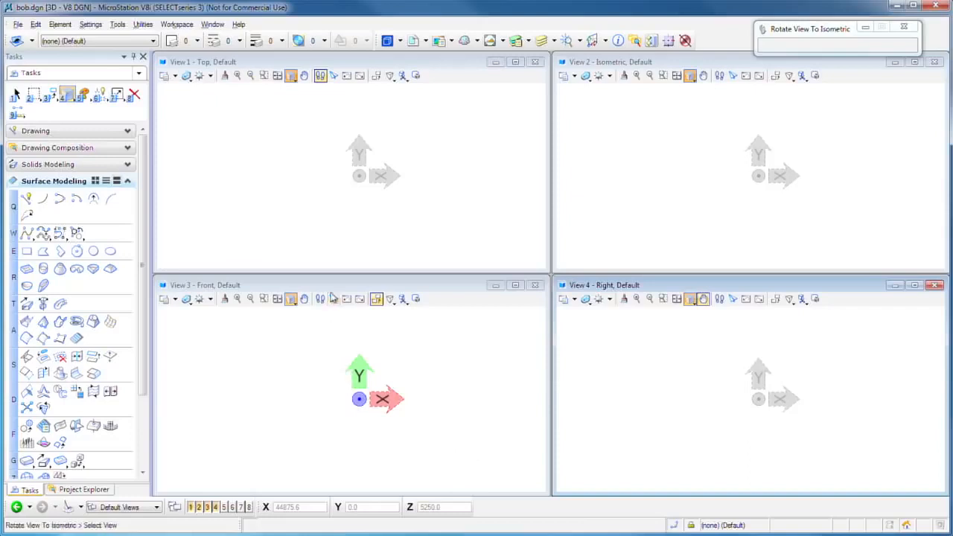
# Maximize the Front view and draw an open, order-4 B-spline with six control points as a wavy upright profile beside the axis triad
pyautogui.doubleClick(331, 287)
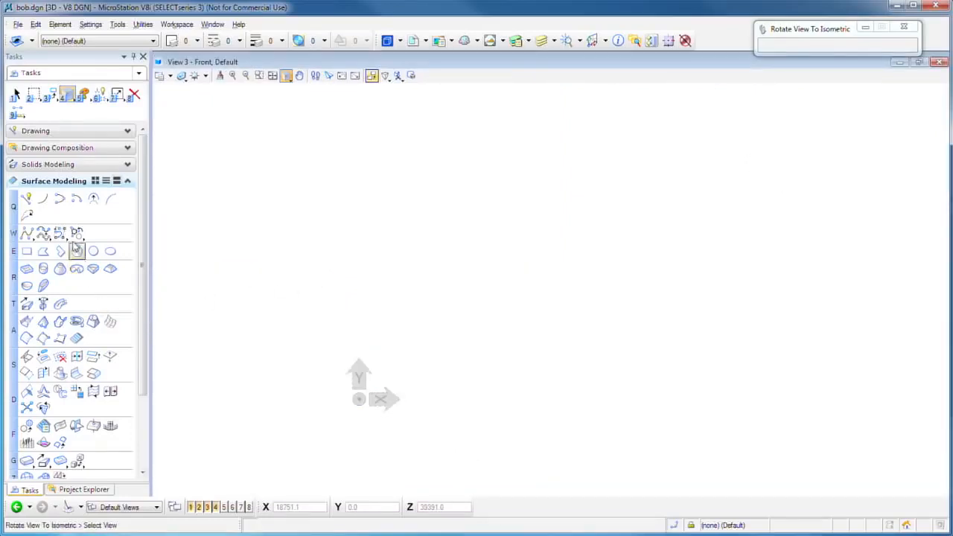
pyautogui.click(128, 131)
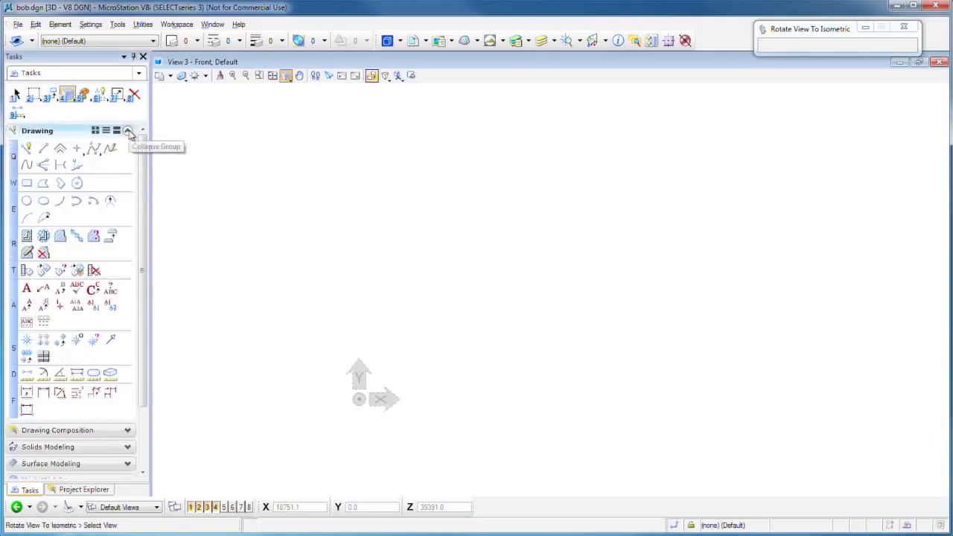
pyautogui.click(93, 150)
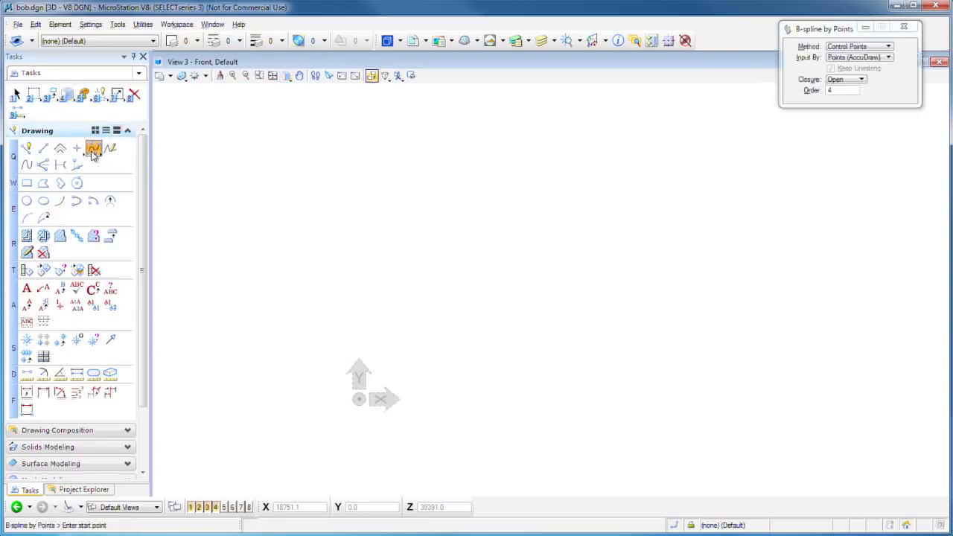
pyautogui.click(462, 400)
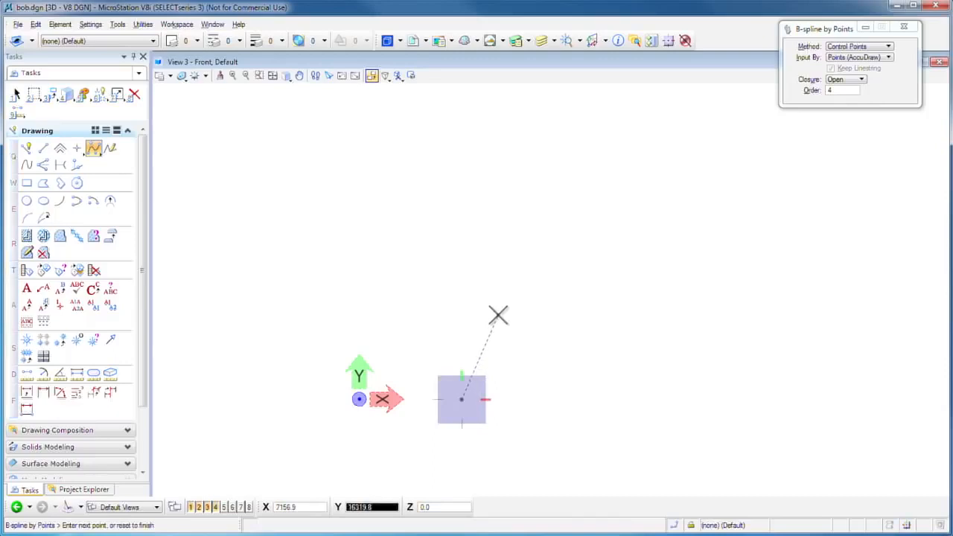
pyautogui.click(498, 315)
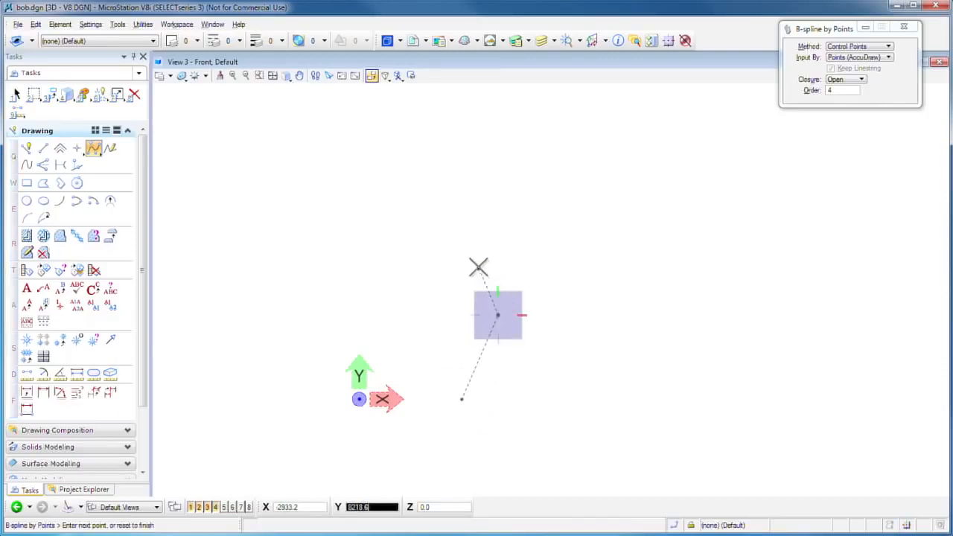
pyautogui.click(455, 233)
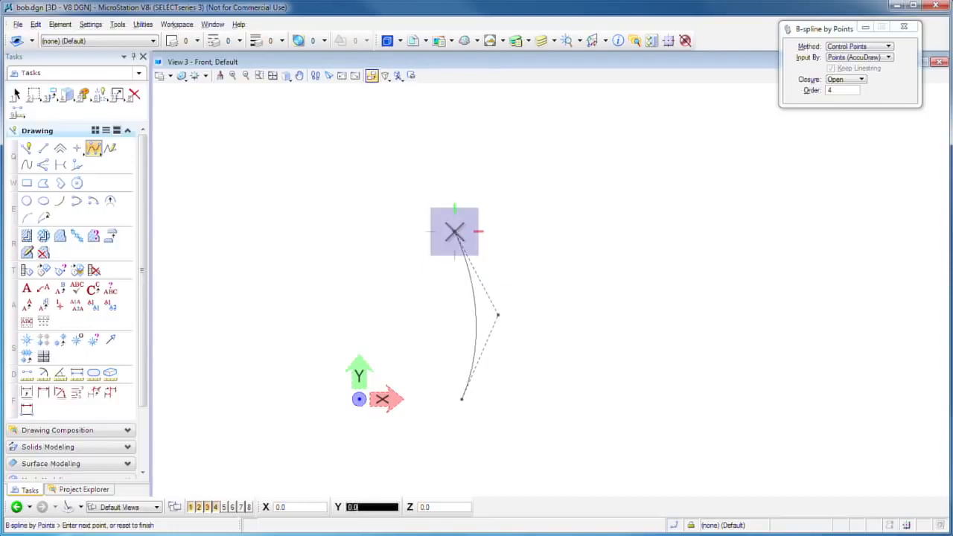
pyautogui.click(447, 184)
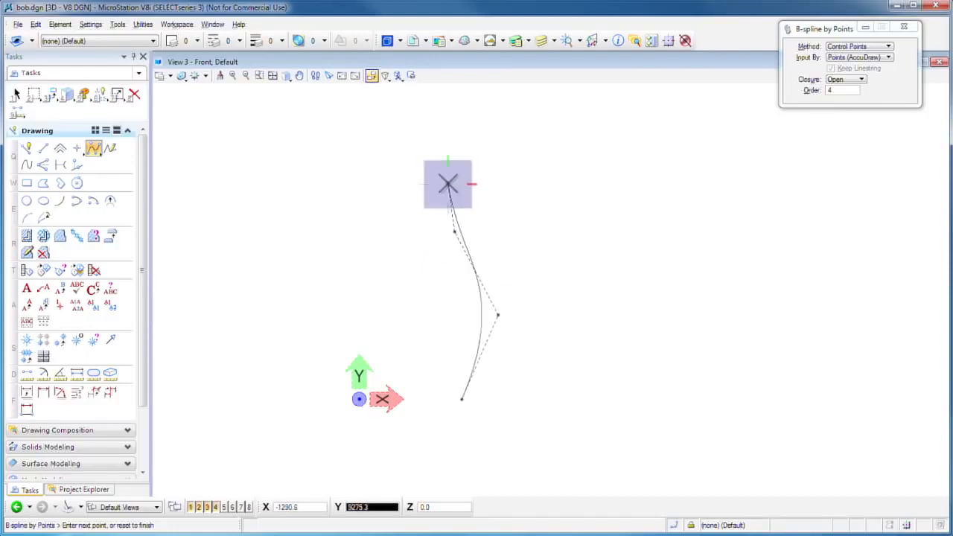
pyautogui.click(466, 149)
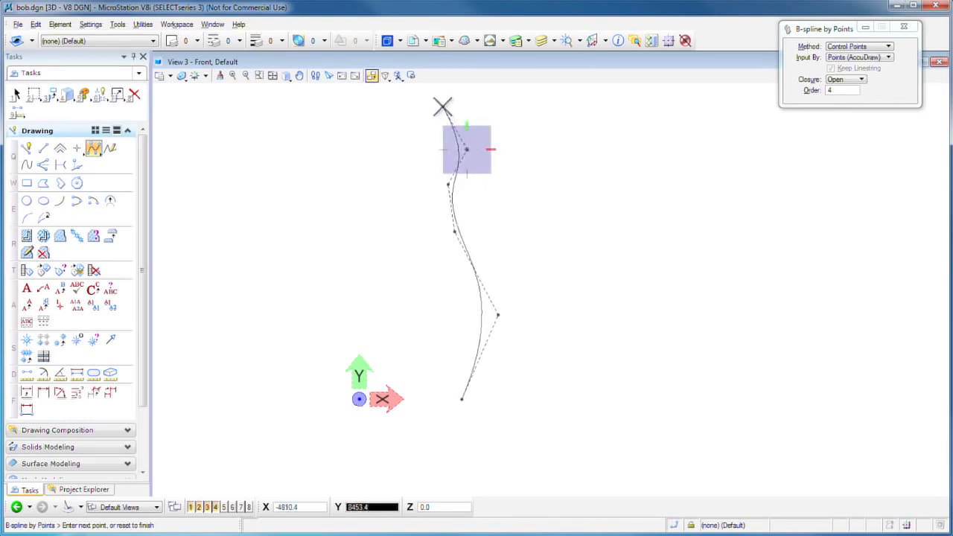
pyautogui.click(443, 107)
pyautogui.rightClick(551, 155)
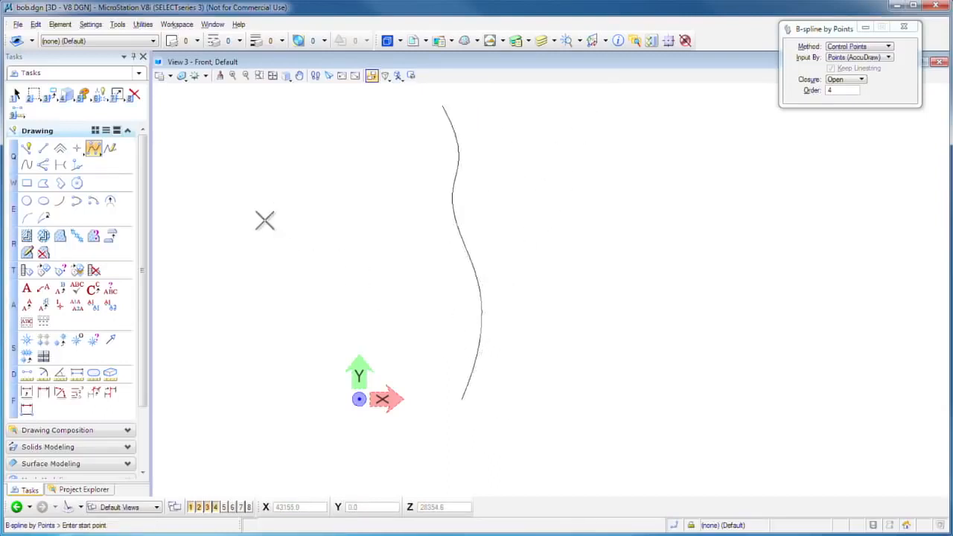
# Revolve the B-spline profile 360 degrees about a vertical axis through the triad's centre using Surface by Revolution
pyautogui.click(127, 131)
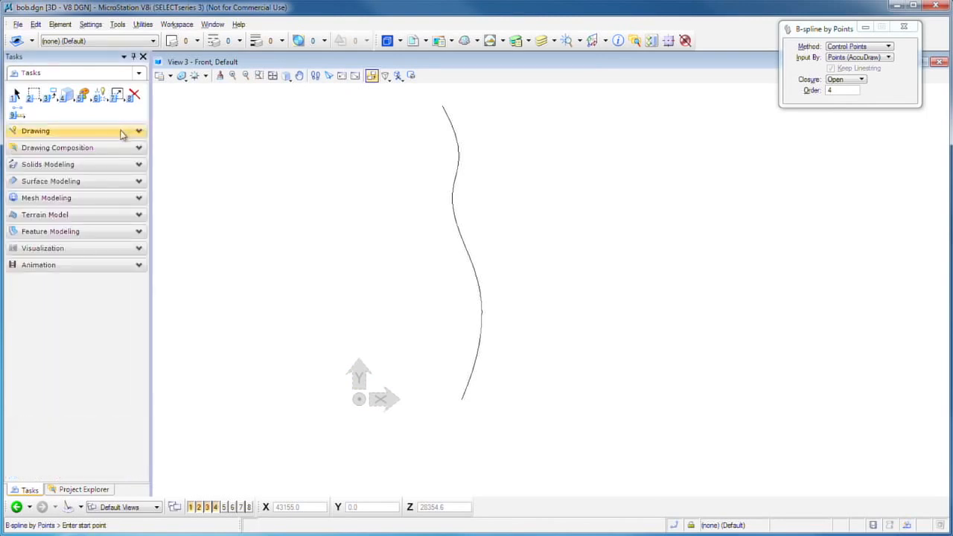
pyautogui.click(137, 182)
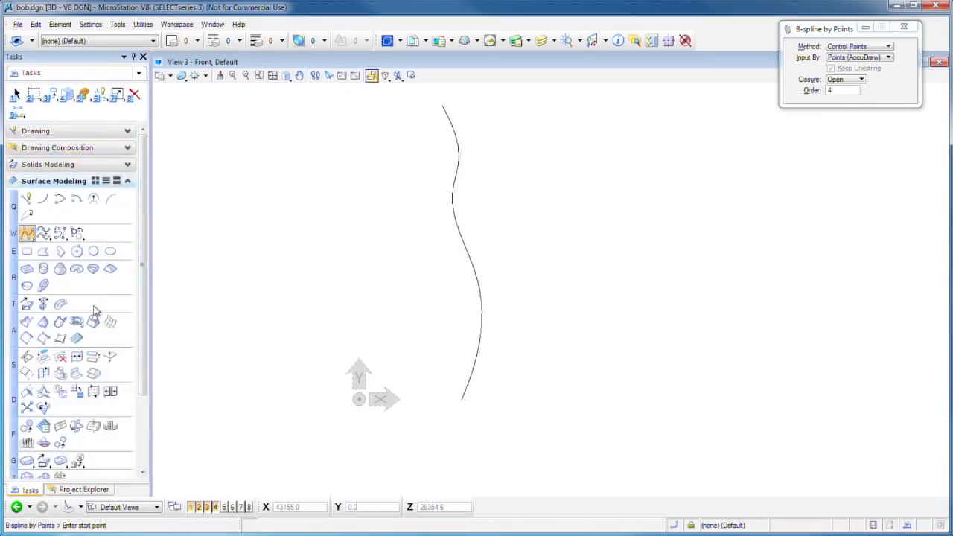
pyautogui.click(42, 306)
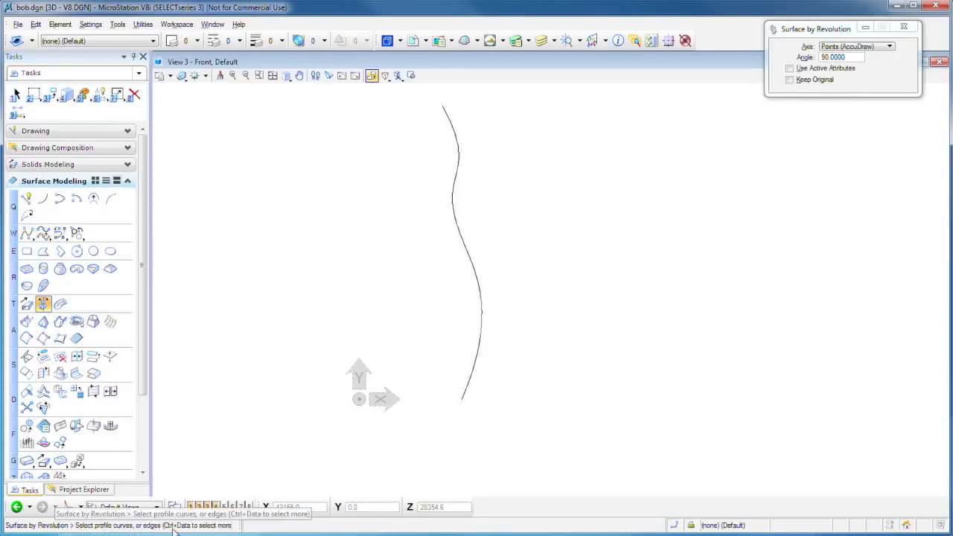
pyautogui.click(480, 313)
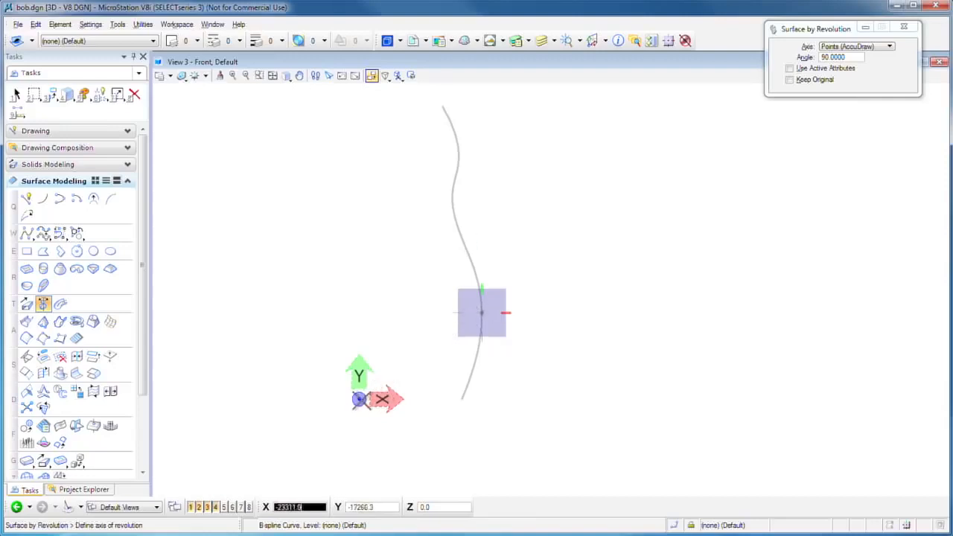
pyautogui.click(359, 399)
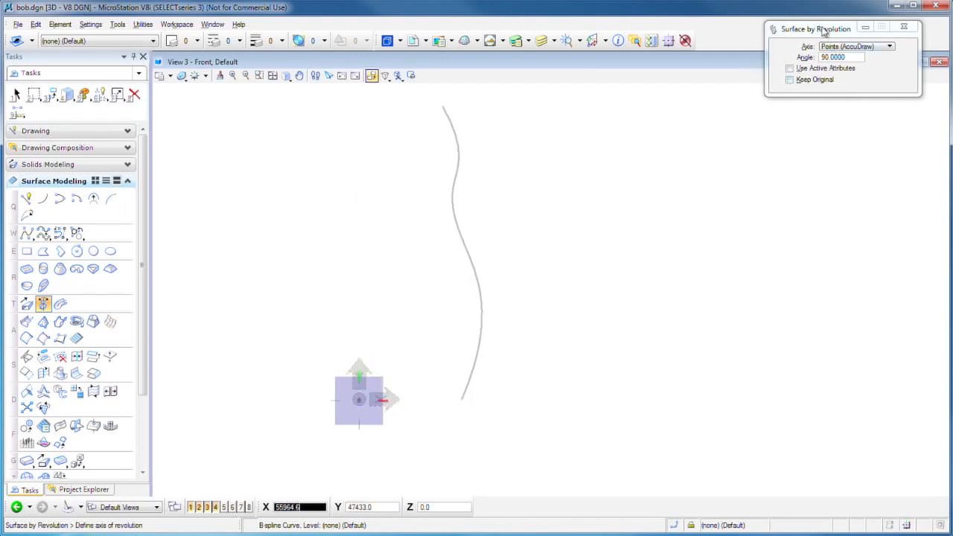
pyautogui.moveTo(824, 30); pyautogui.dragTo(631, 98)
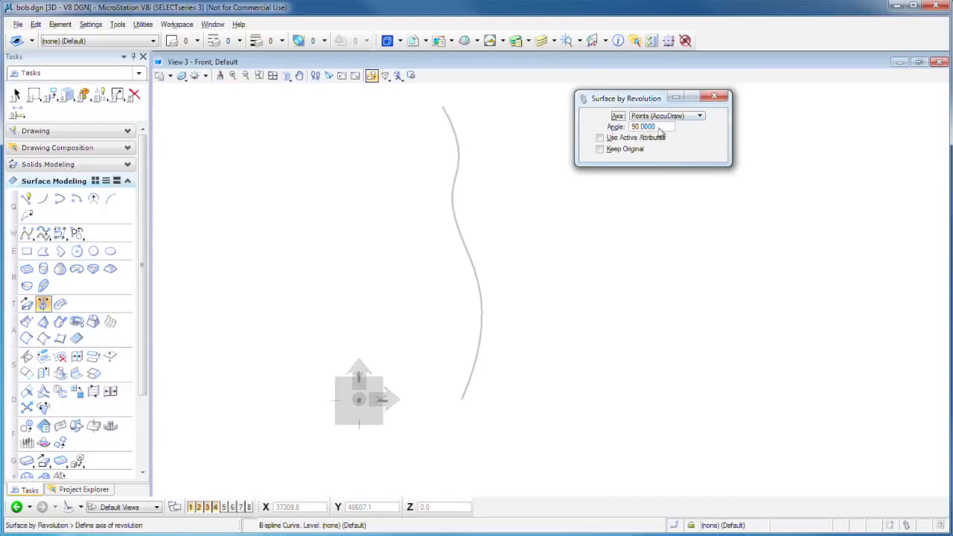
pyautogui.moveTo(659, 132); pyautogui.dragTo(611, 129)
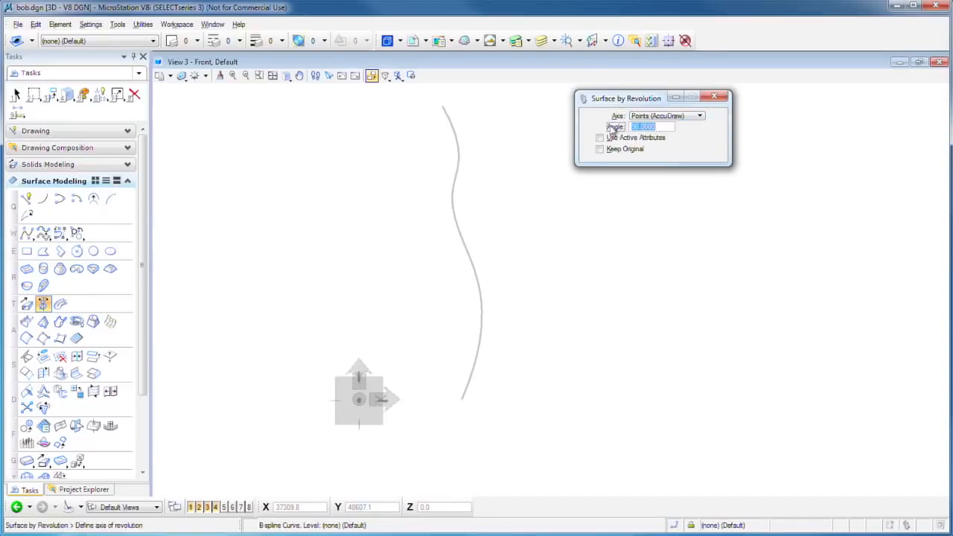
pyautogui.write('360')
pyautogui.press('Tab')
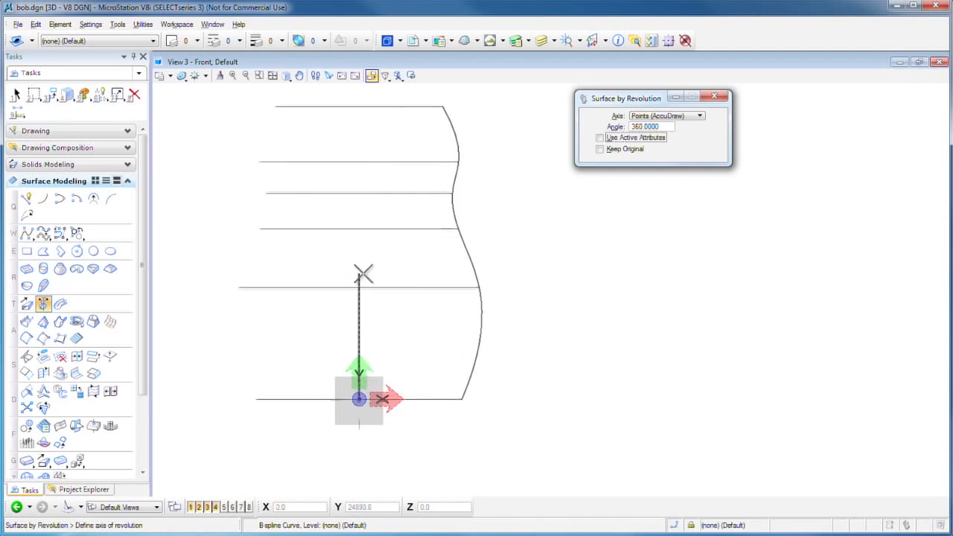
pyautogui.click(363, 273)
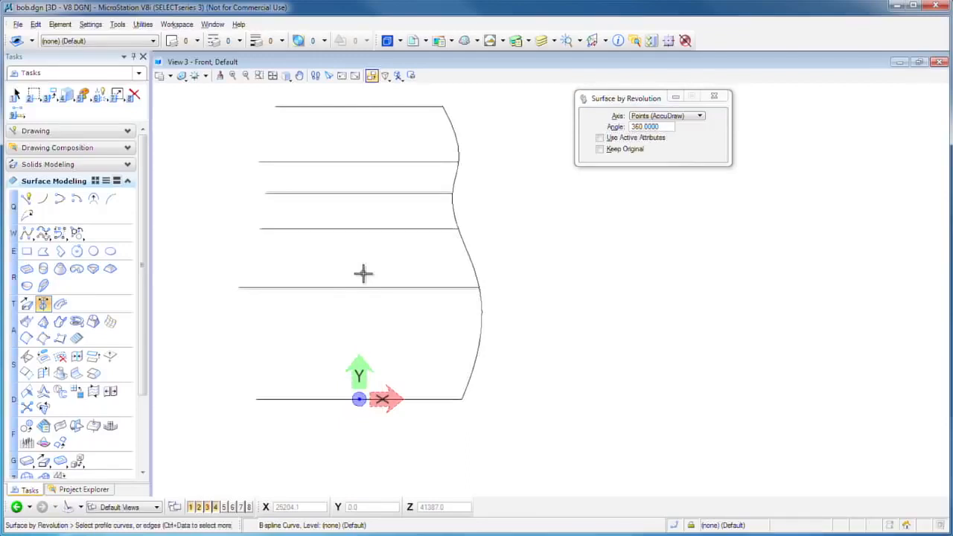
# Restore the four-view layout and fit the revolved surface in the Top, Front, Isometric and Right views
pyautogui.doubleClick(303, 61)
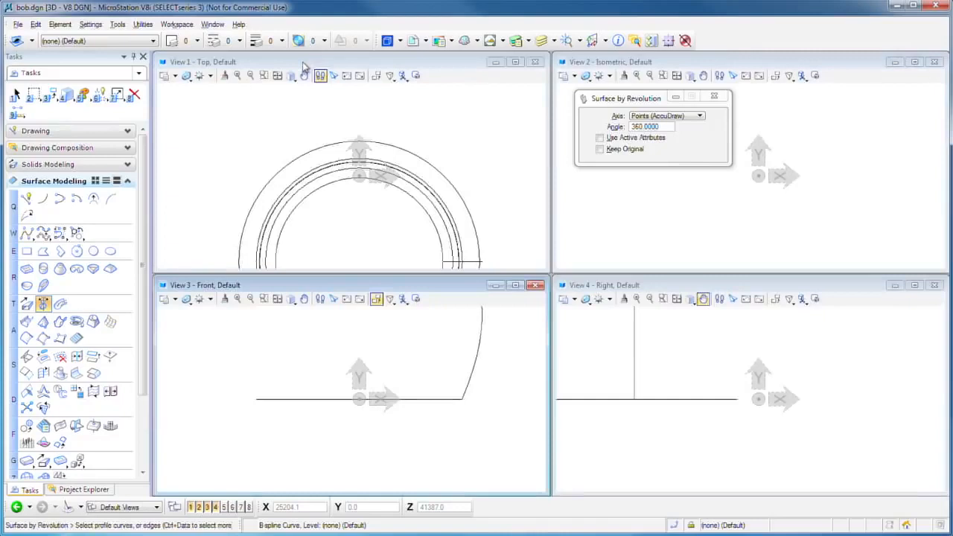
pyautogui.click(277, 76)
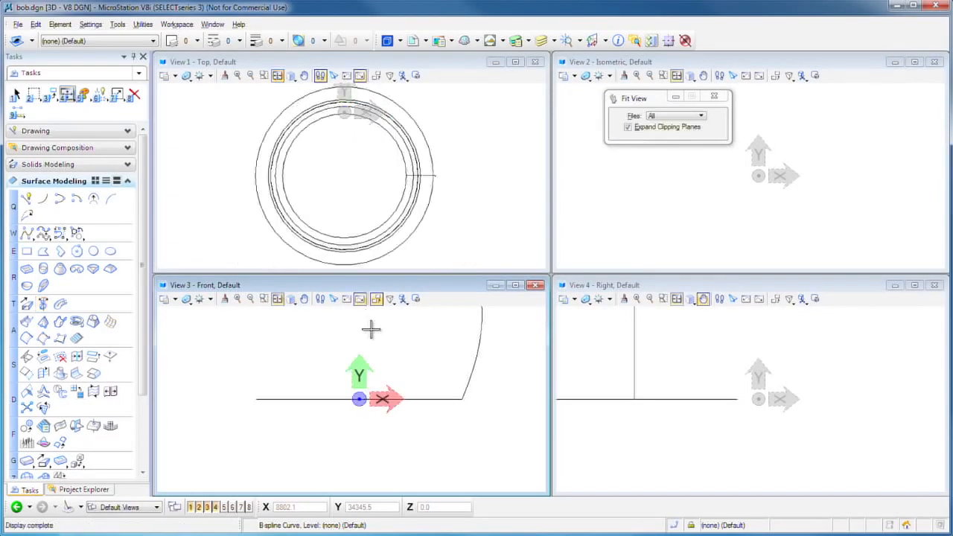
pyautogui.click(371, 328)
pyautogui.click(672, 209)
pyautogui.click(757, 387)
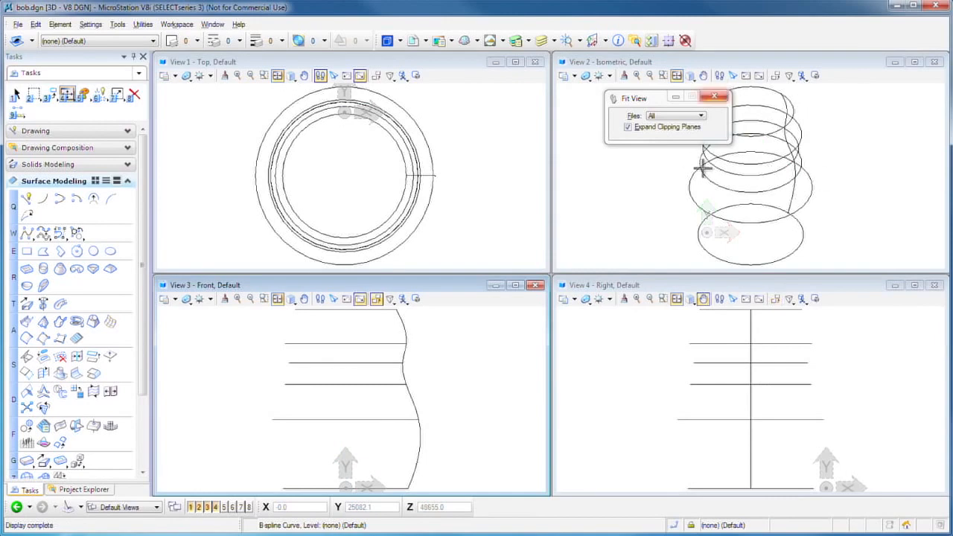
# Maximize the Isometric view, fit the revolved surface in it and apply the Transparent display style
pyautogui.doubleClick(718, 62)
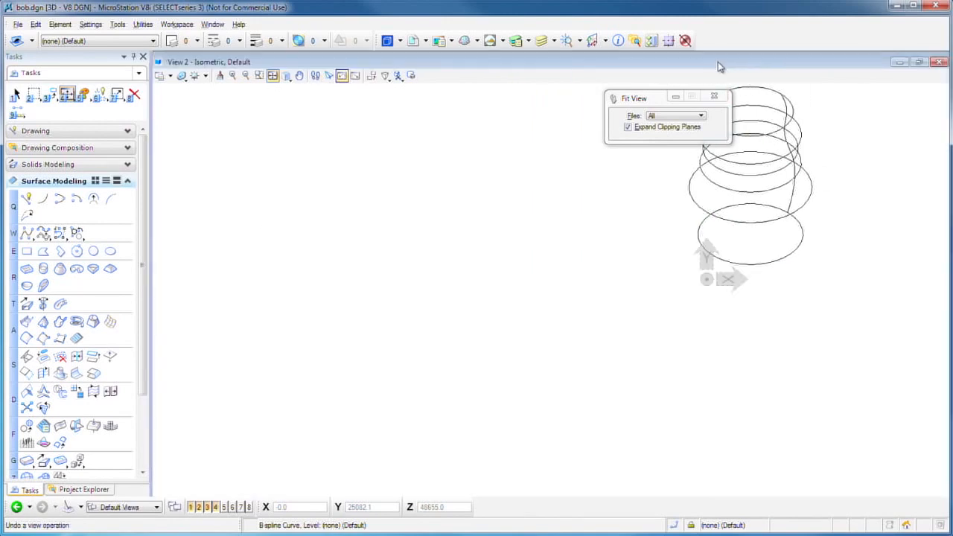
pyautogui.click(272, 76)
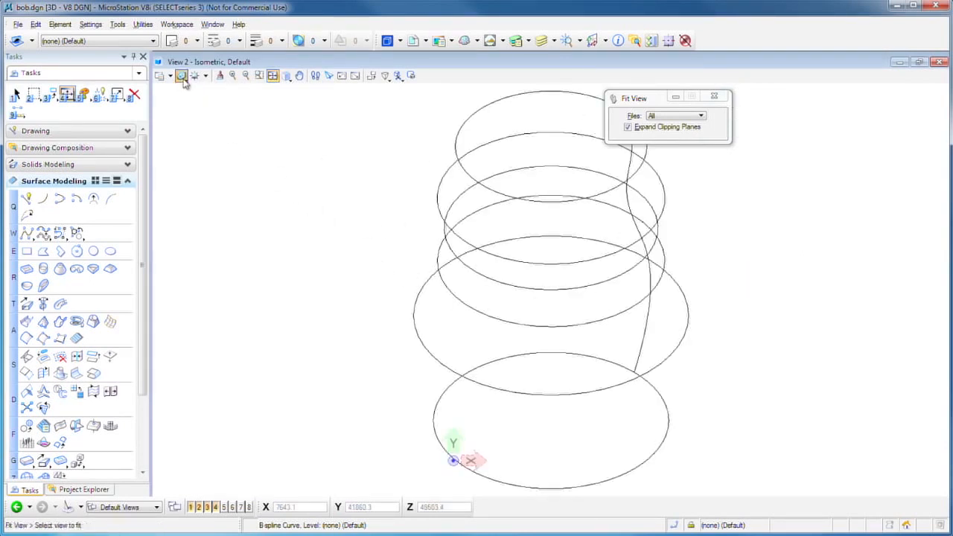
pyautogui.click(183, 79)
pyautogui.moveTo(207, 114)
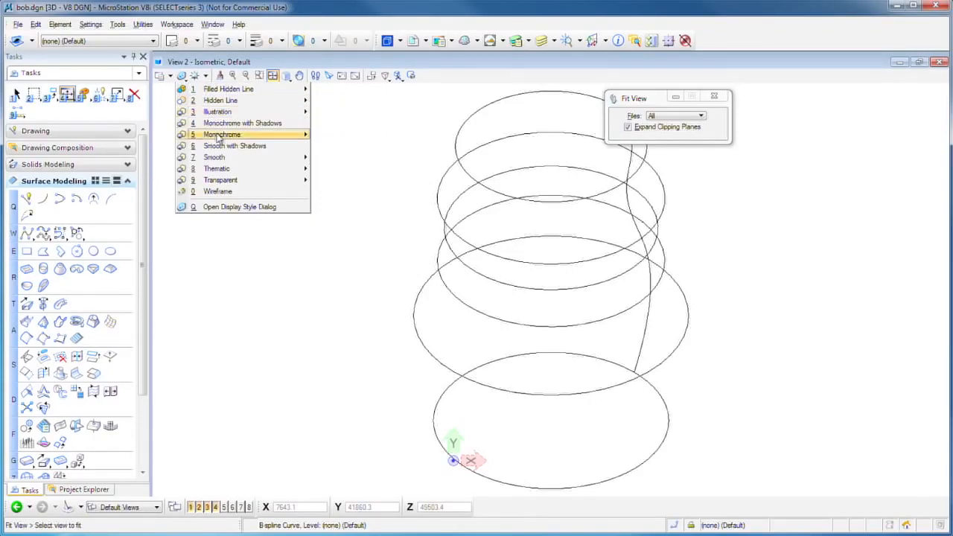
pyautogui.moveTo(231, 181)
pyautogui.click(347, 180)
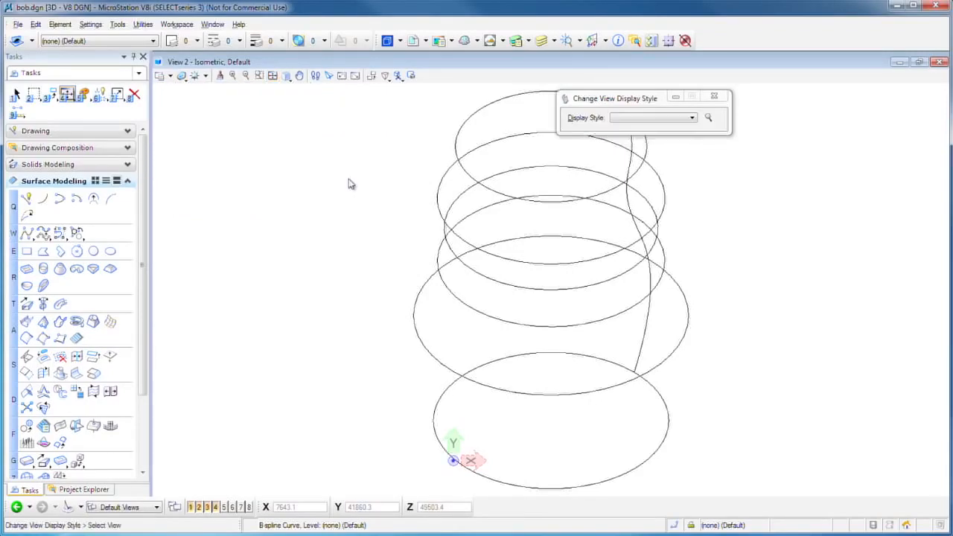
# Rotate the view dynamically to a lower viewing angle on the vase and collapse the Surface Modeling tools
pyautogui.click(287, 77)
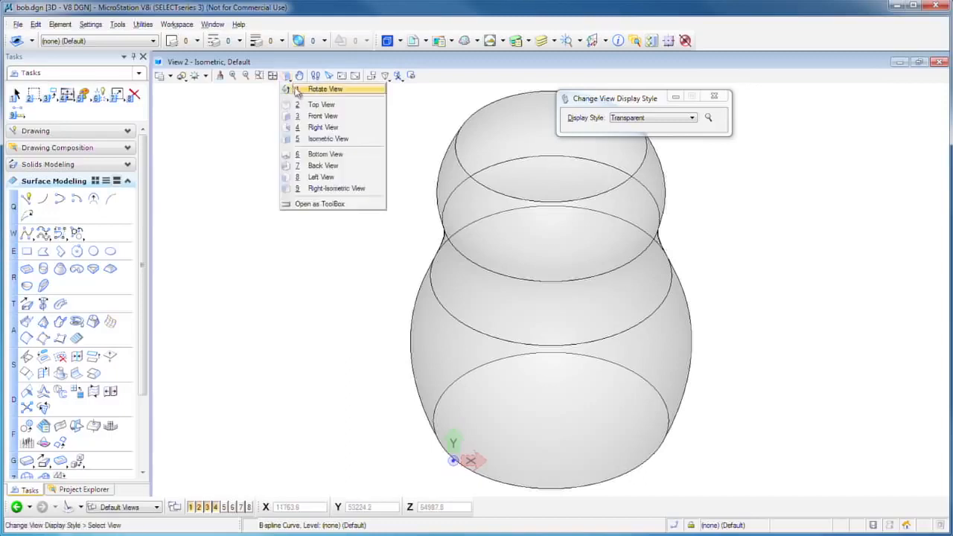
pyautogui.click(294, 89)
pyautogui.moveTo(617, 316); pyautogui.dragTo(568, 327)
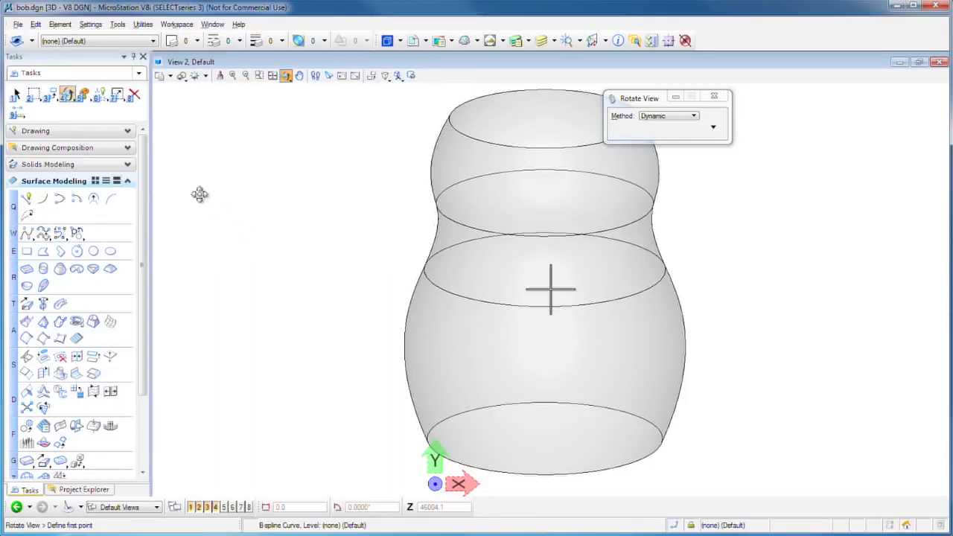
pyautogui.click(128, 182)
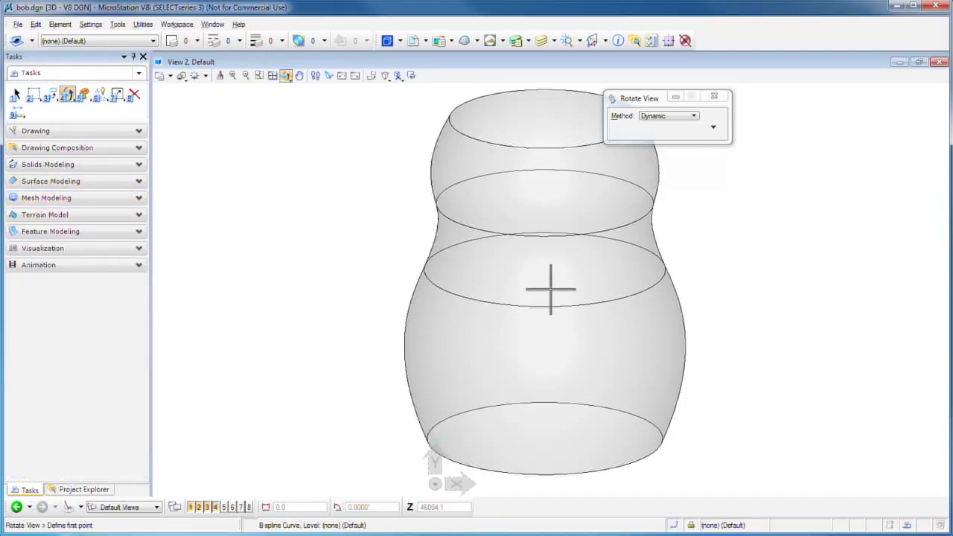
pyautogui.rightClick(551, 288)
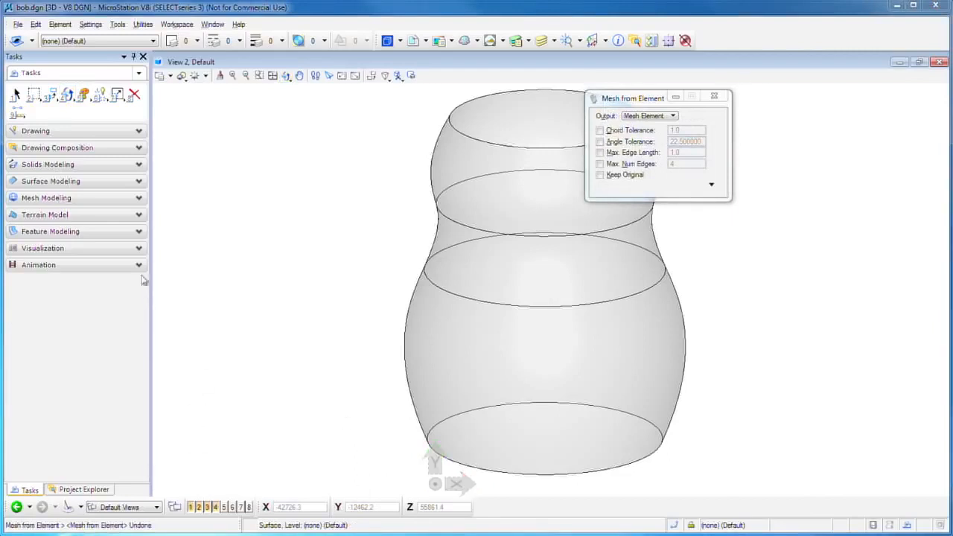
# Convert the revolved vase surface with Mesh from Element, using Mesh Element output without tolerances or keeping the original
pyautogui.click(137, 201)
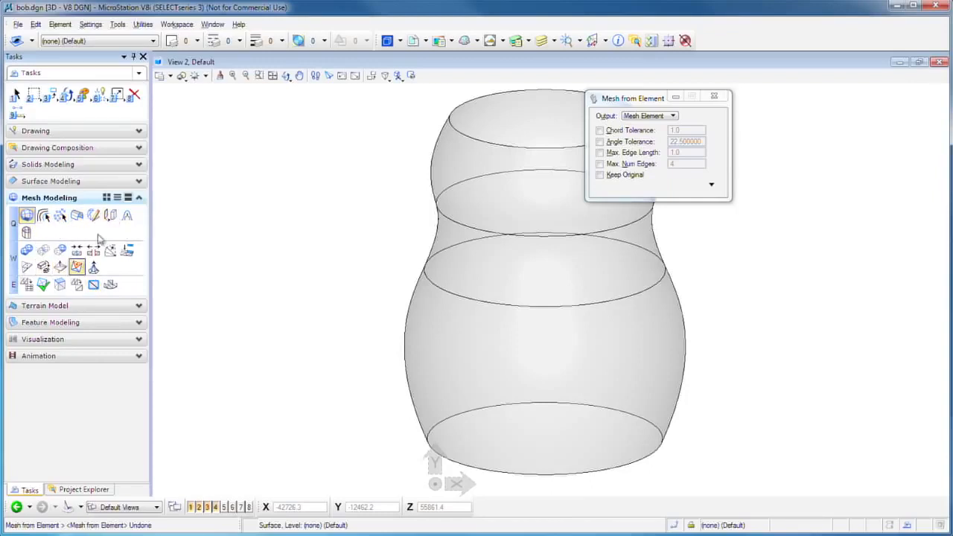
pyautogui.click(26, 216)
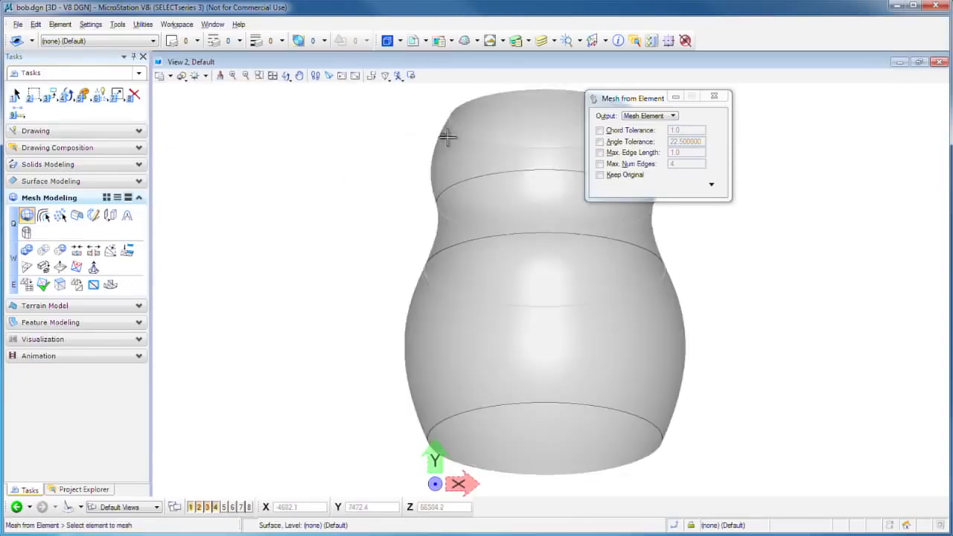
pyautogui.click(447, 137)
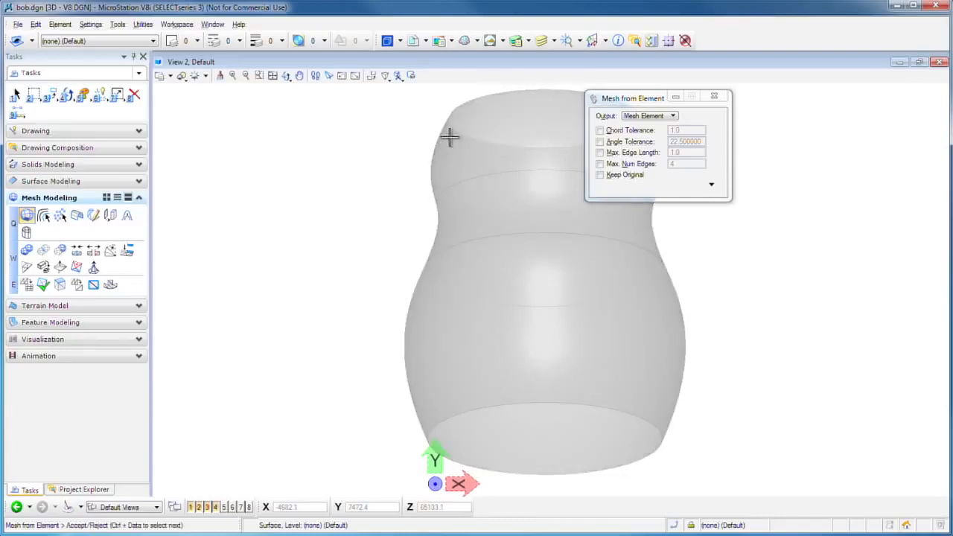
pyautogui.click(370, 148)
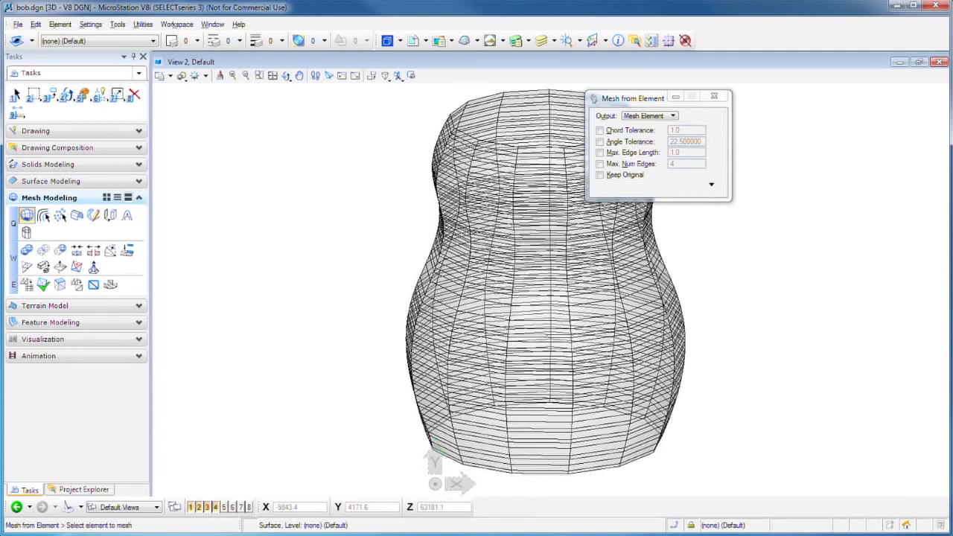
pyautogui.press('Escape')
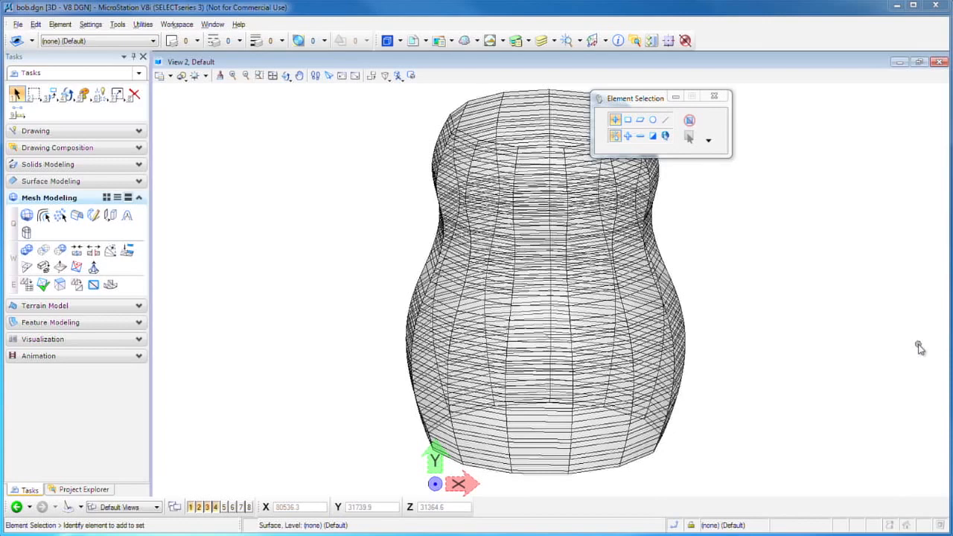
# Glance through the Feature Modeling tools and undo the mesh conversion of the vase
pyautogui.click(144, 326)
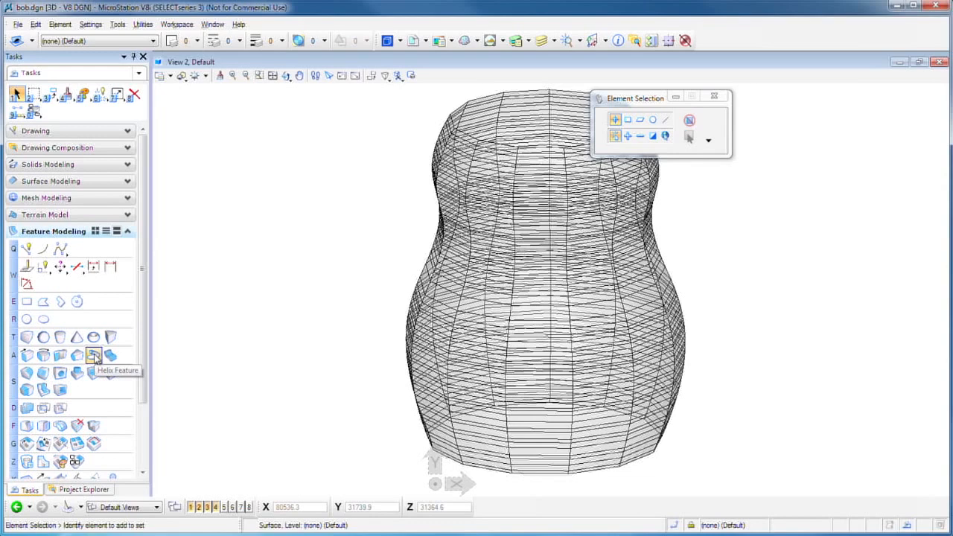
pyautogui.click(128, 231)
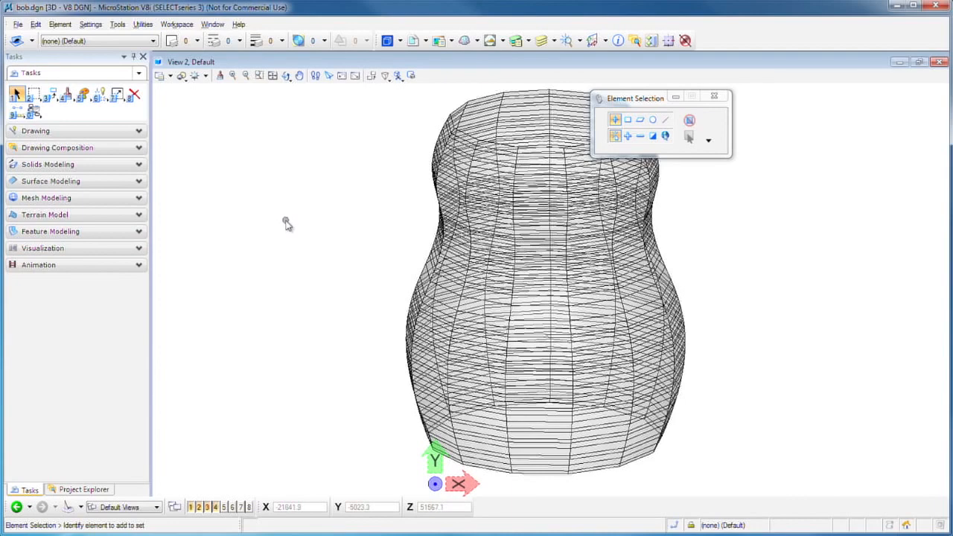
pyautogui.hotkey('ctrl', 'z')
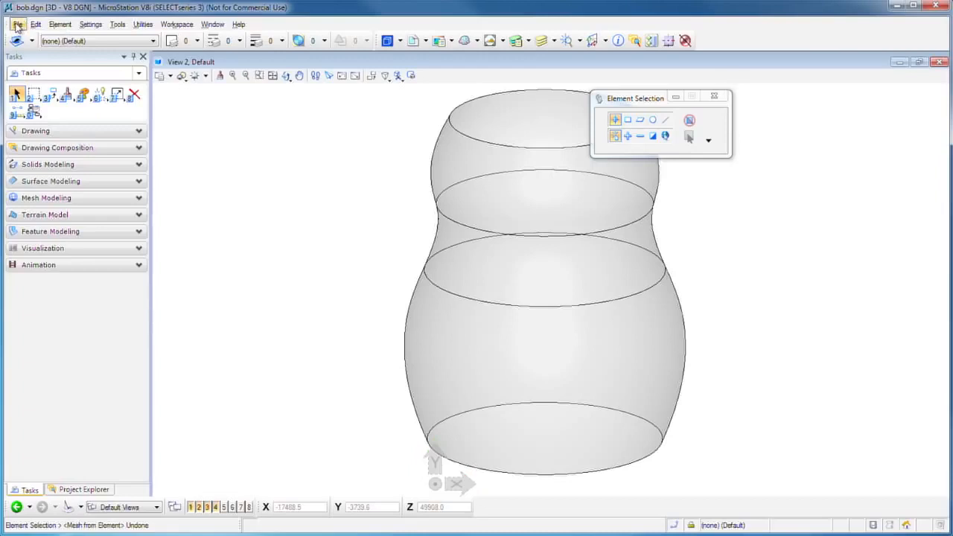
# Export the vase surface as a full-size binary STL file to the out folder, keeping the proposed file name
pyautogui.click(18, 24)
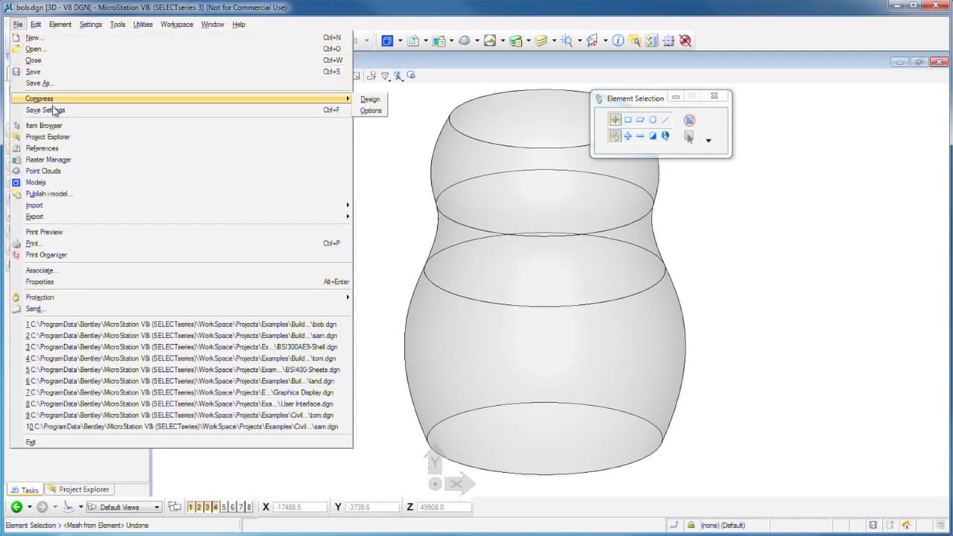
pyautogui.moveTo(57, 218)
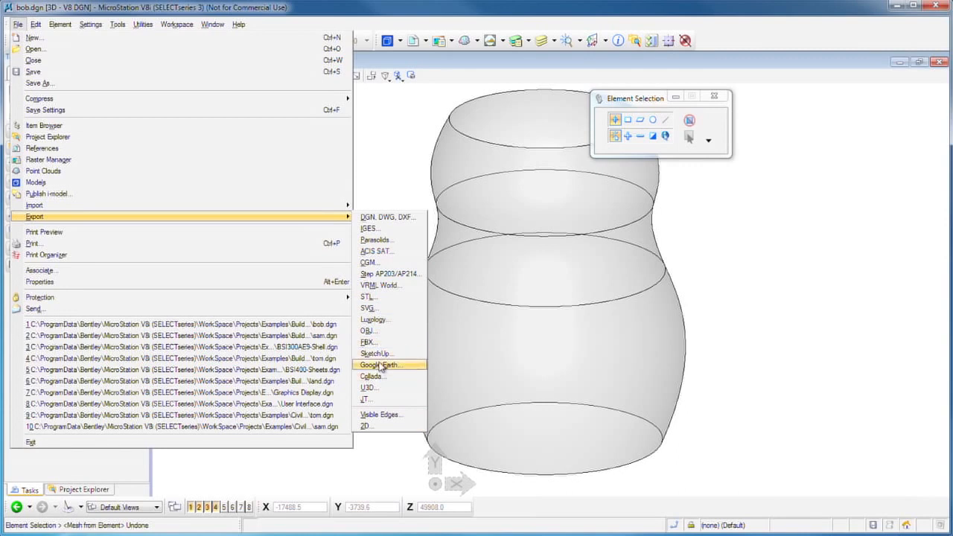
pyautogui.click(366, 297)
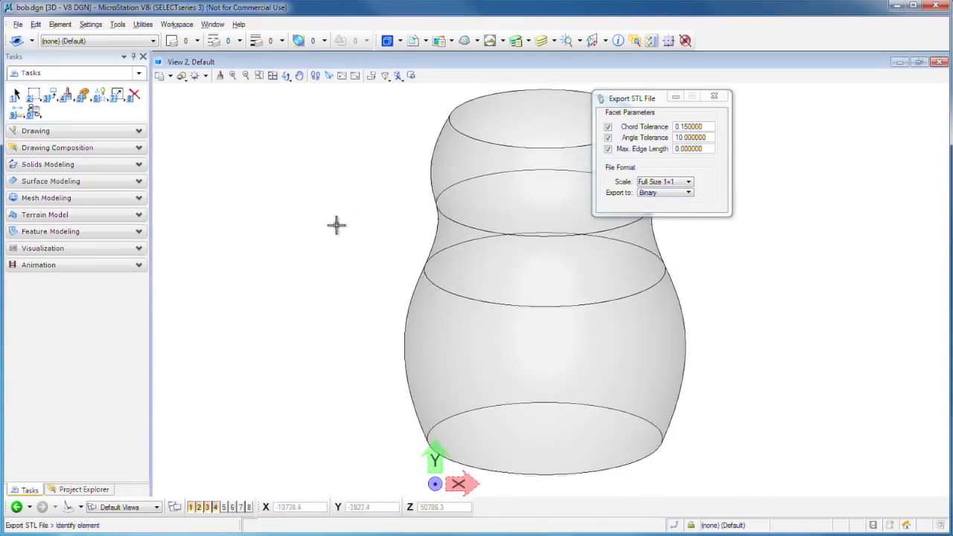
pyautogui.click(431, 261)
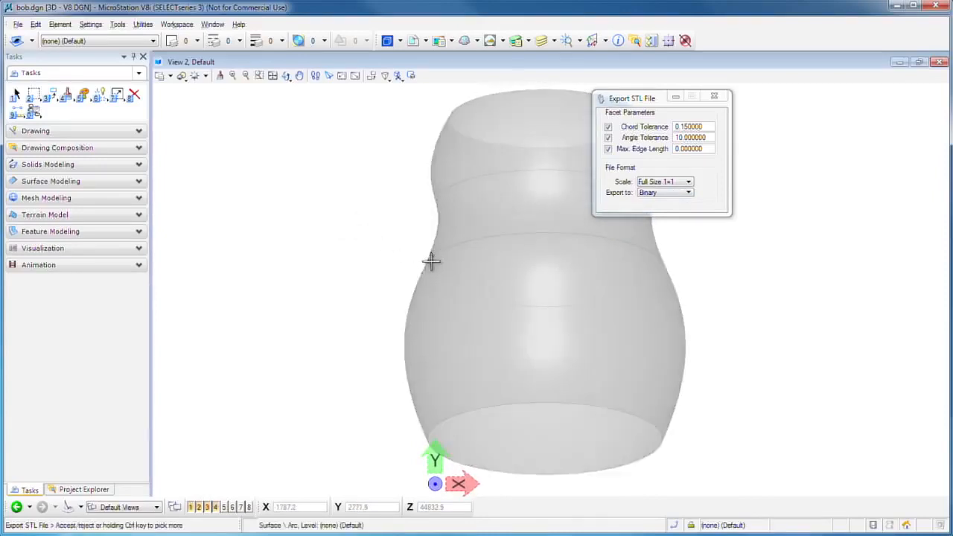
pyautogui.click(326, 237)
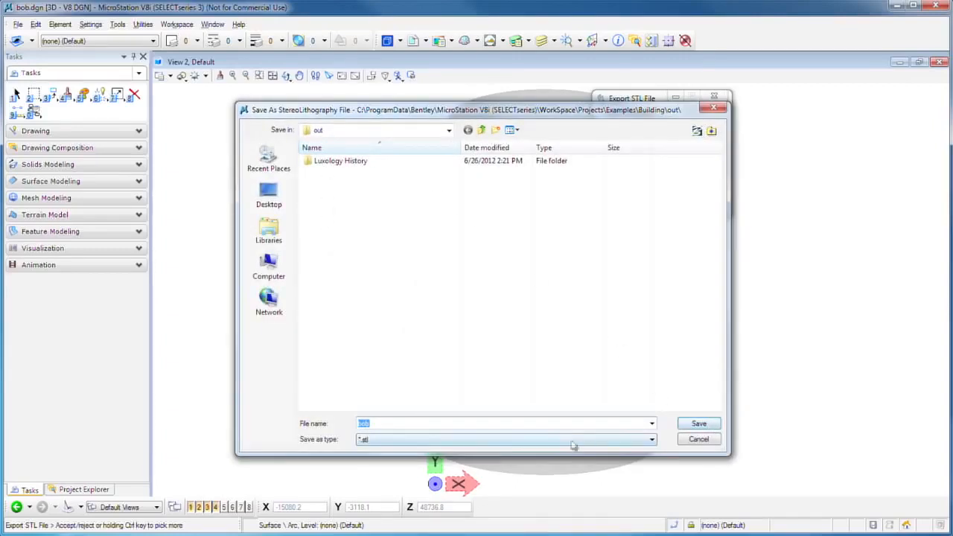
pyautogui.click(701, 425)
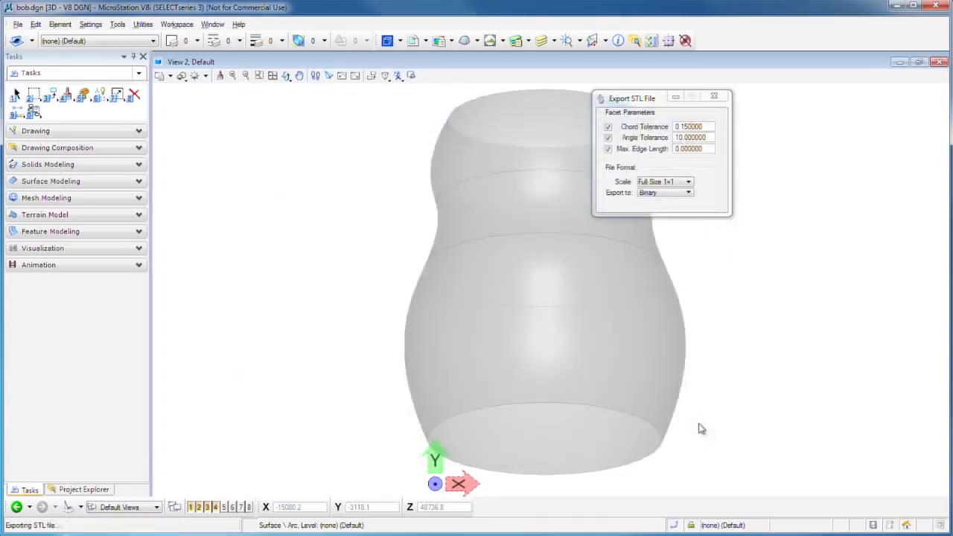